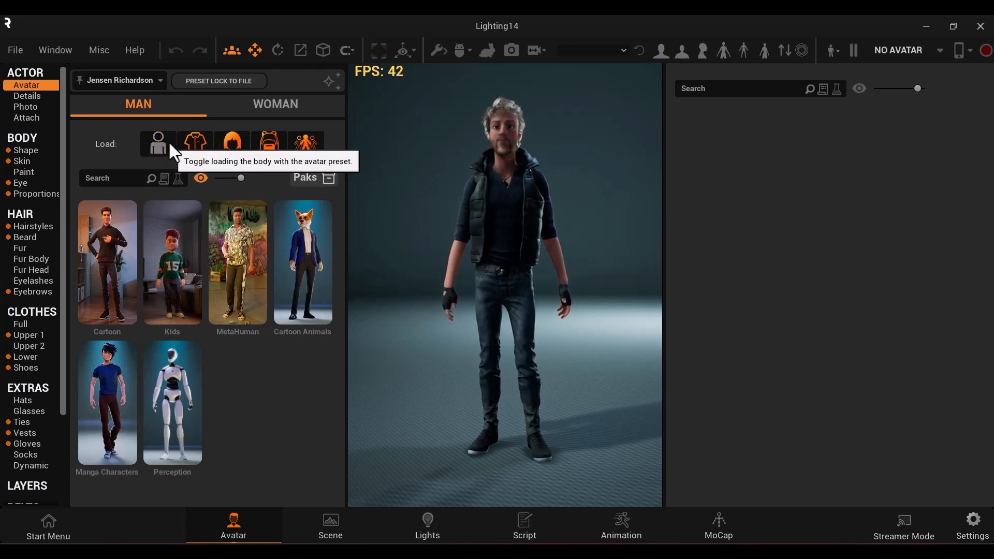
- Restrict avatar preset loading to clothes only, turning off the body, hair, accessories and last (group) load options
click(196, 145)
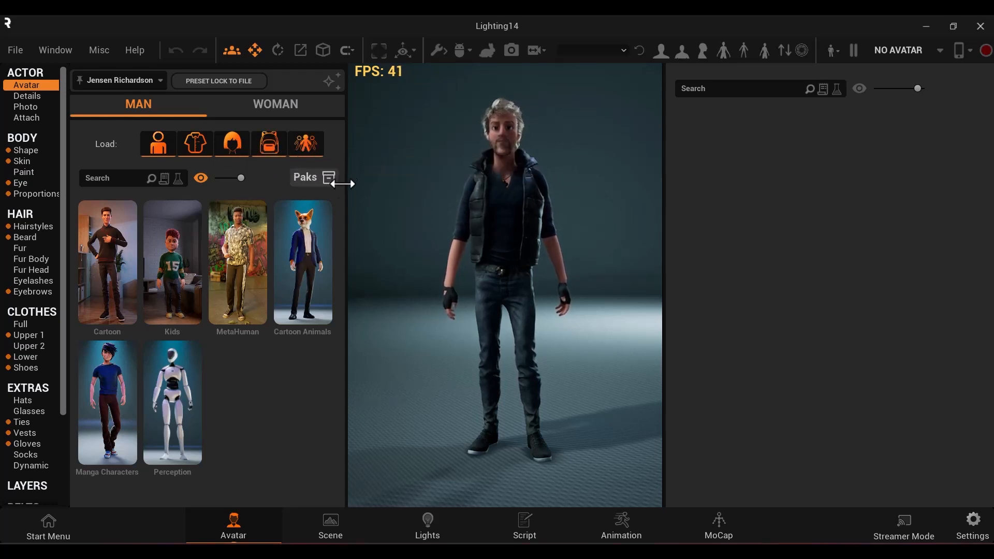
click(157, 147)
click(228, 147)
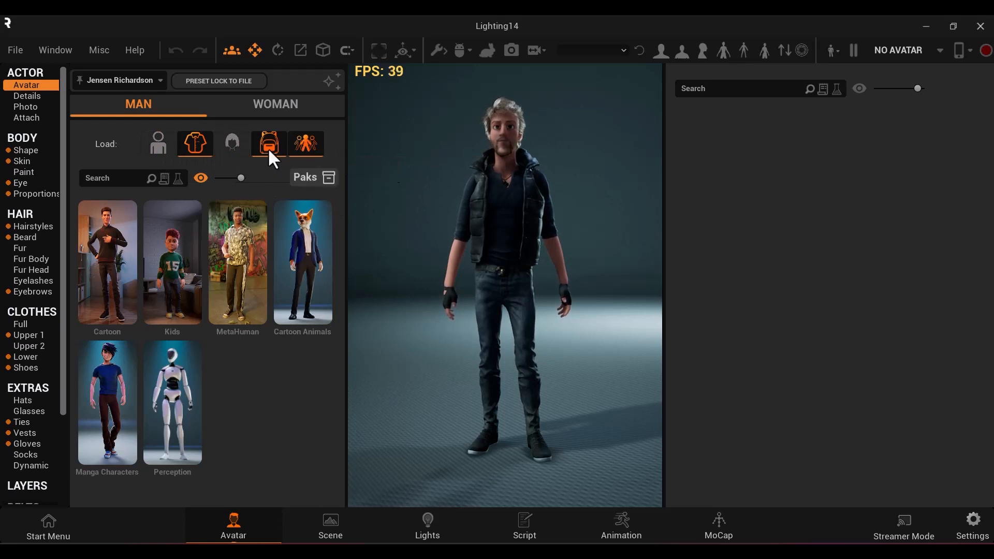
click(269, 147)
click(299, 148)
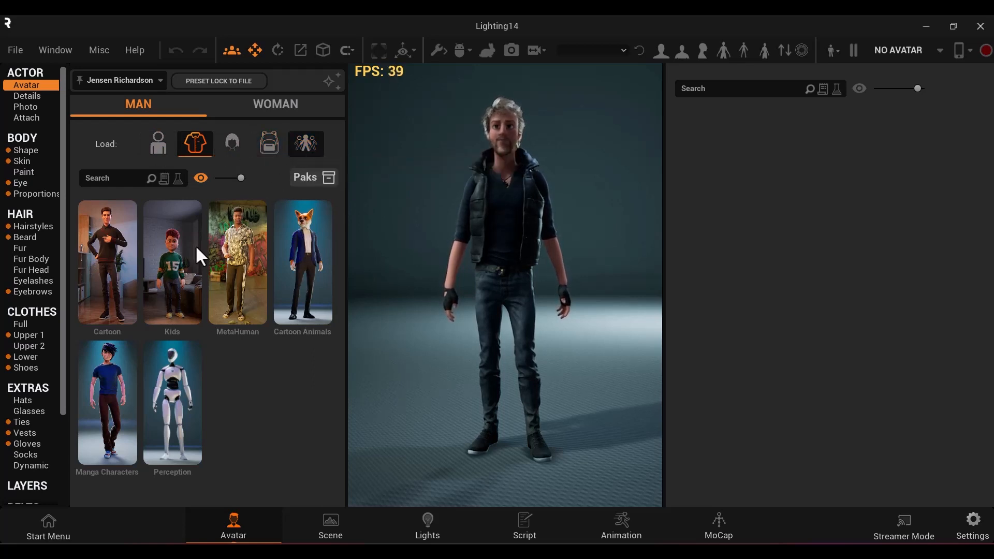
- Try the Cartoon preset outfits with the black turtleneck, green blazer and stocky police officer's uniform, ending with the green blazer outfit
click(125, 273)
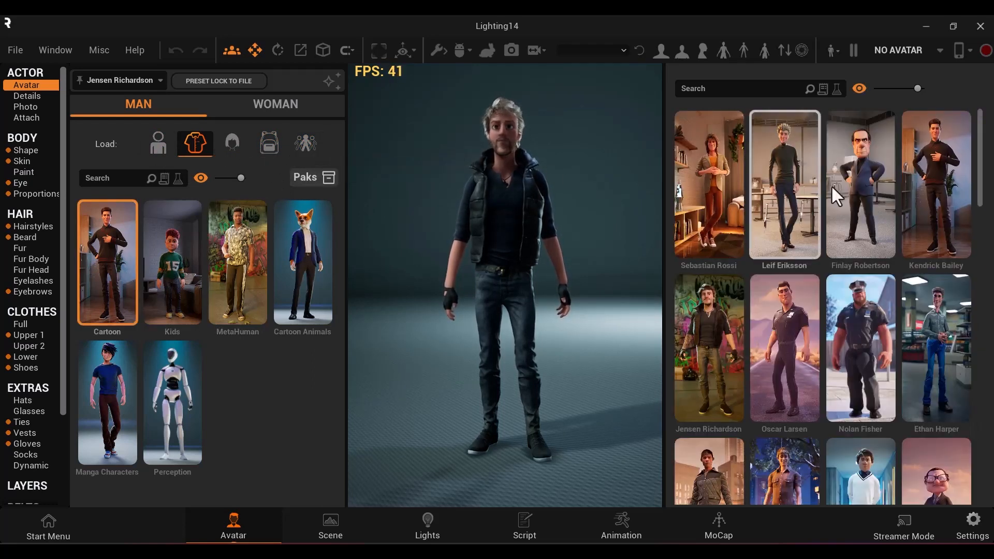
click(937, 187)
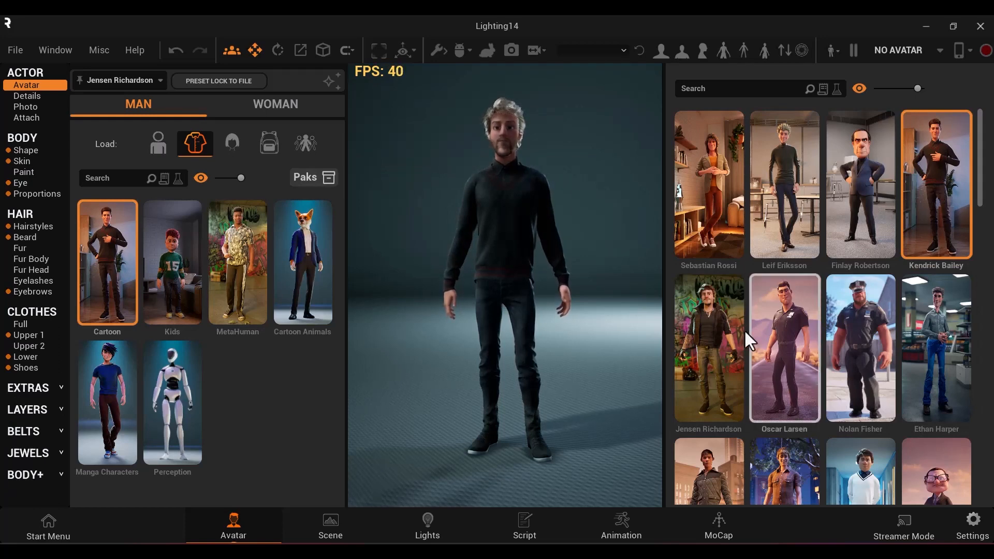
click(729, 236)
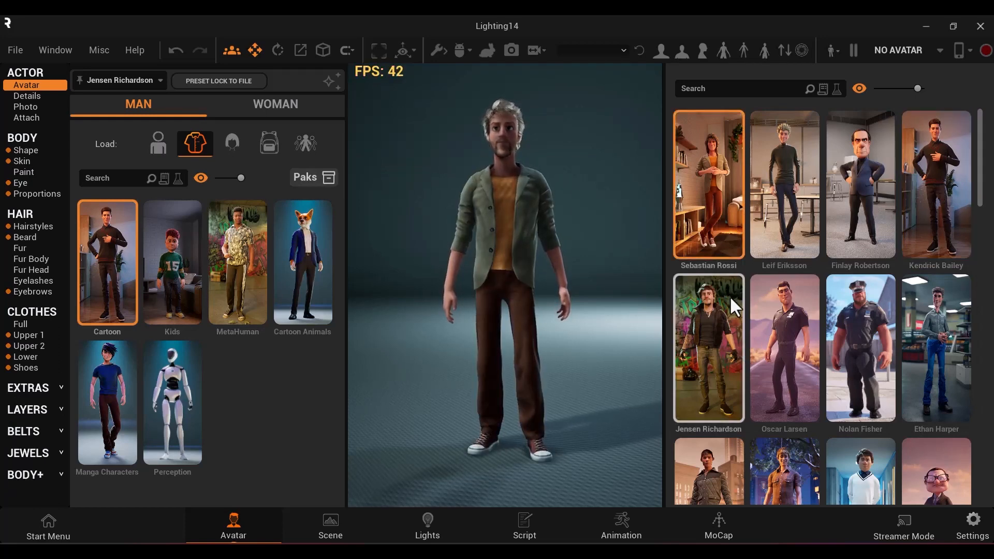
click(852, 373)
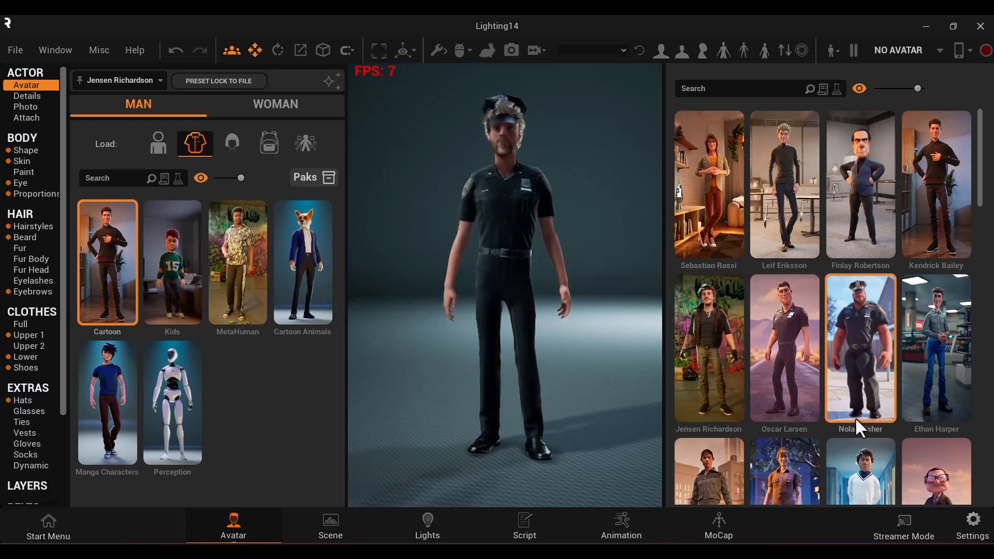
click(713, 258)
- Look through the avatar's identity, voice and facial animation details and the attachment presets, including the Hats category
click(54, 96)
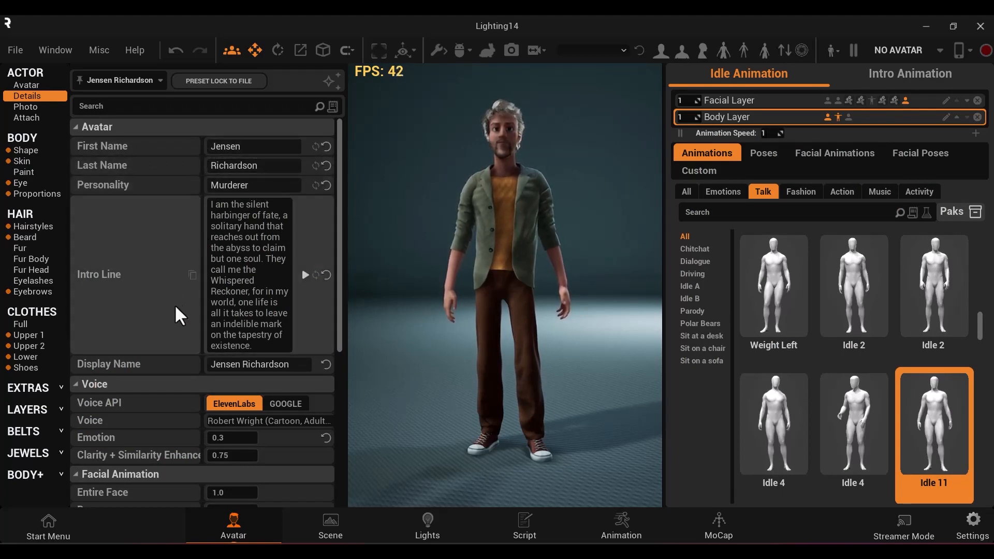
scroll(176, 311, down, 4)
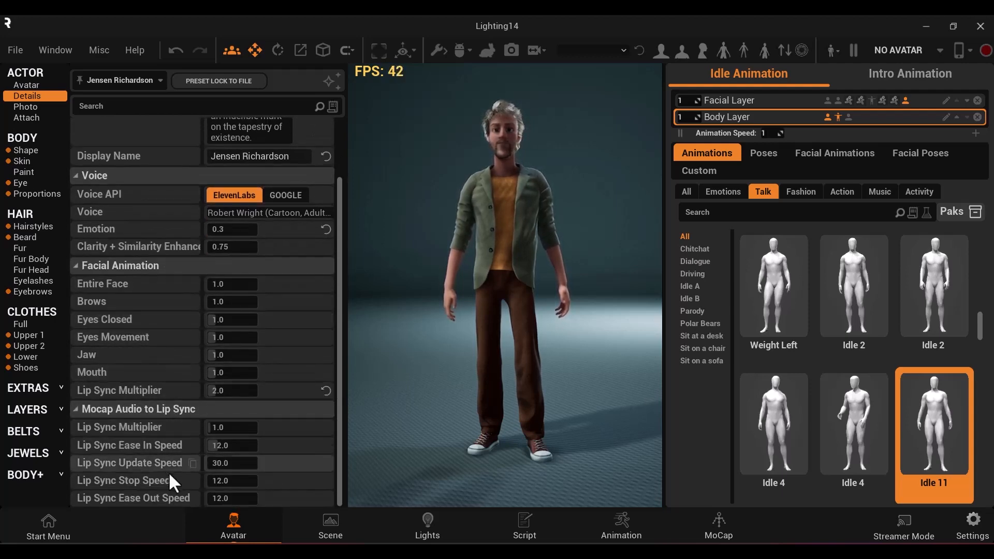
scroll(178, 425, up, 3)
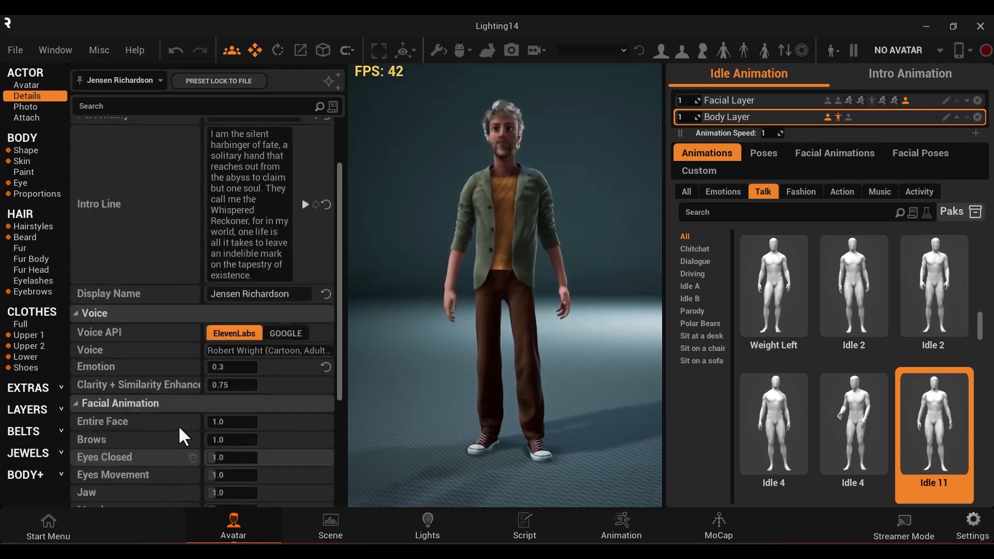
click(27, 118)
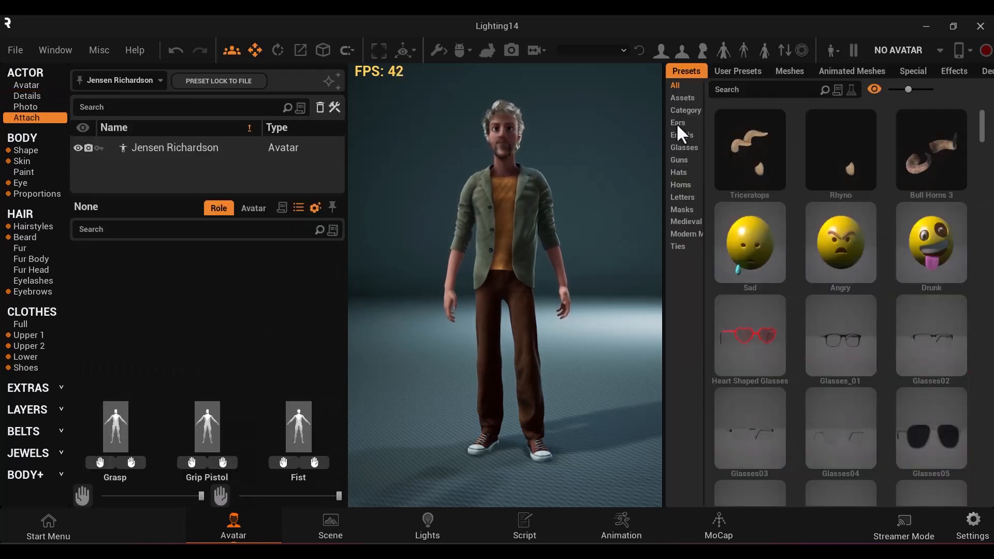
click(679, 171)
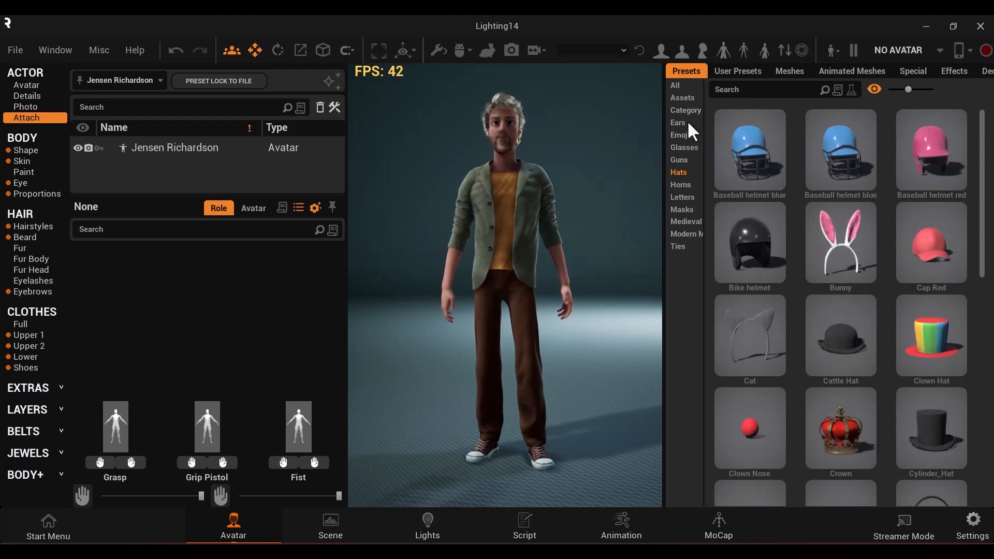
click(692, 86)
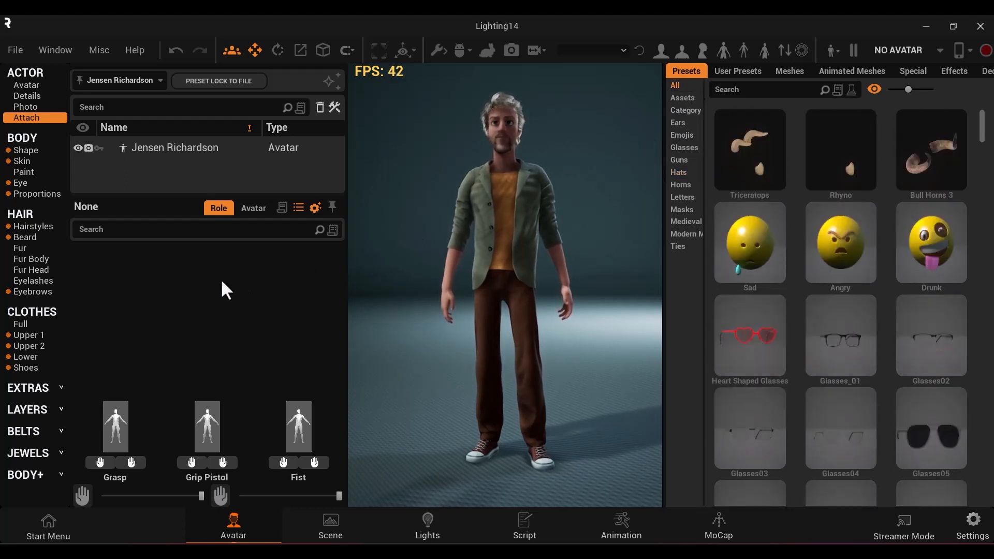
- Assign the Kid Cartoon 05 head from the Cartoon shapes to the second Shape Blend slot
click(23, 151)
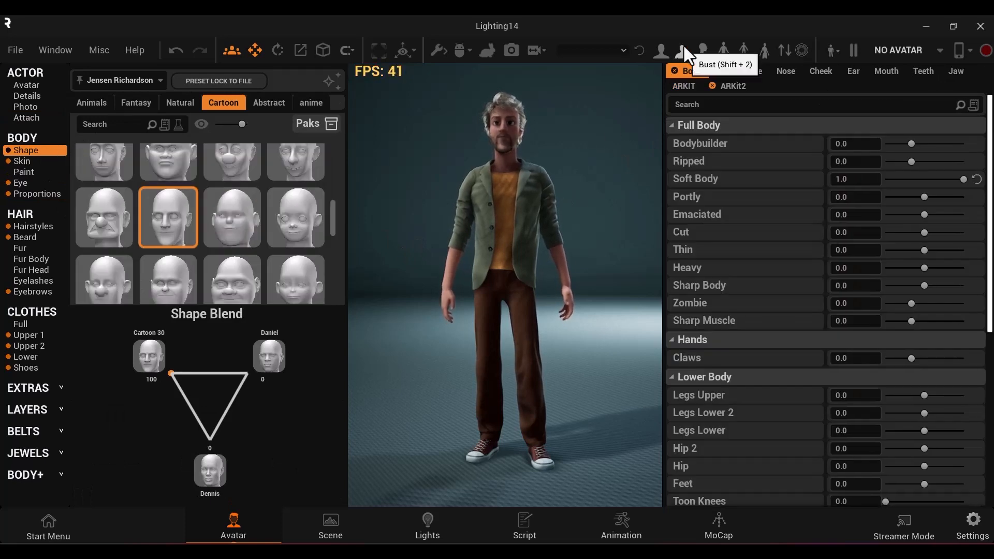
click(685, 46)
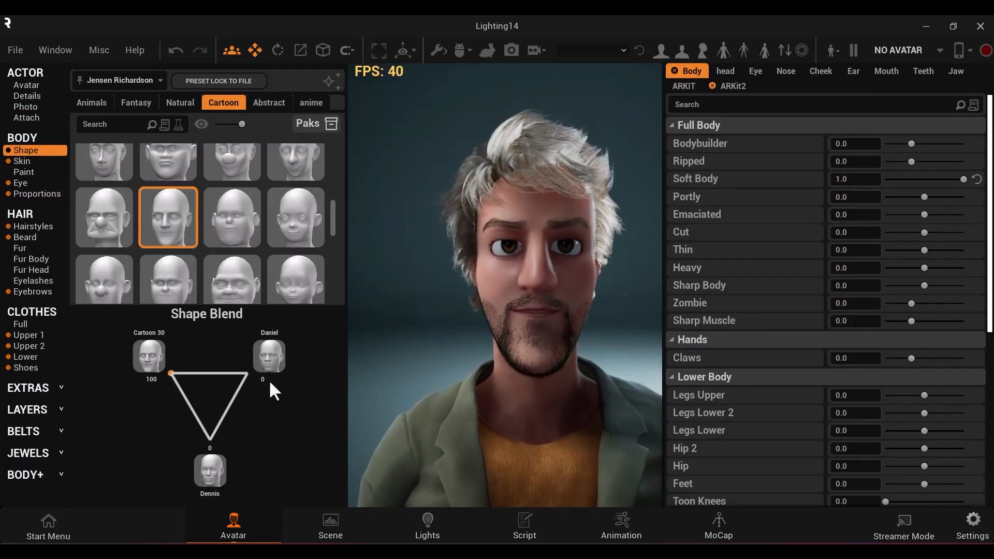
scroll(242, 171, up, 1)
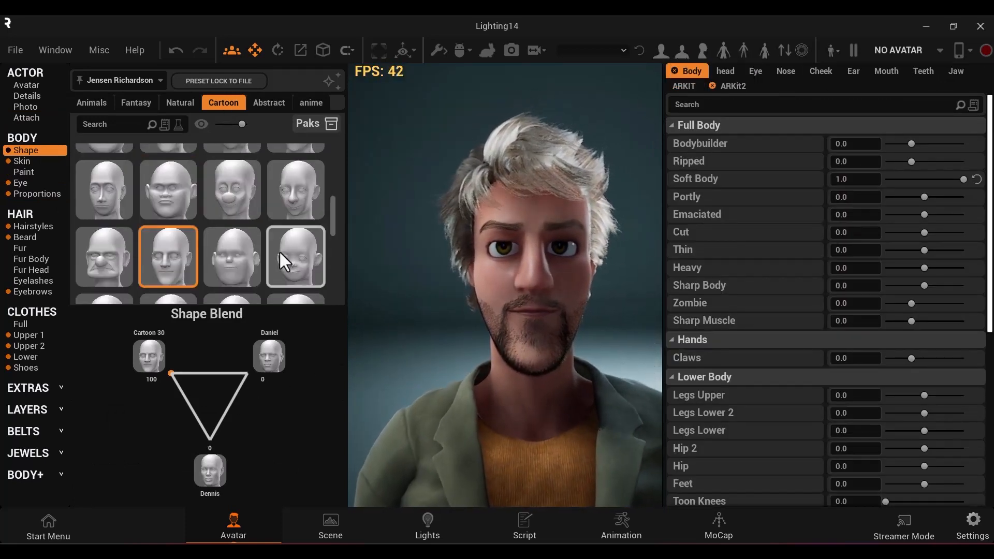
drag(280, 252, 269, 352)
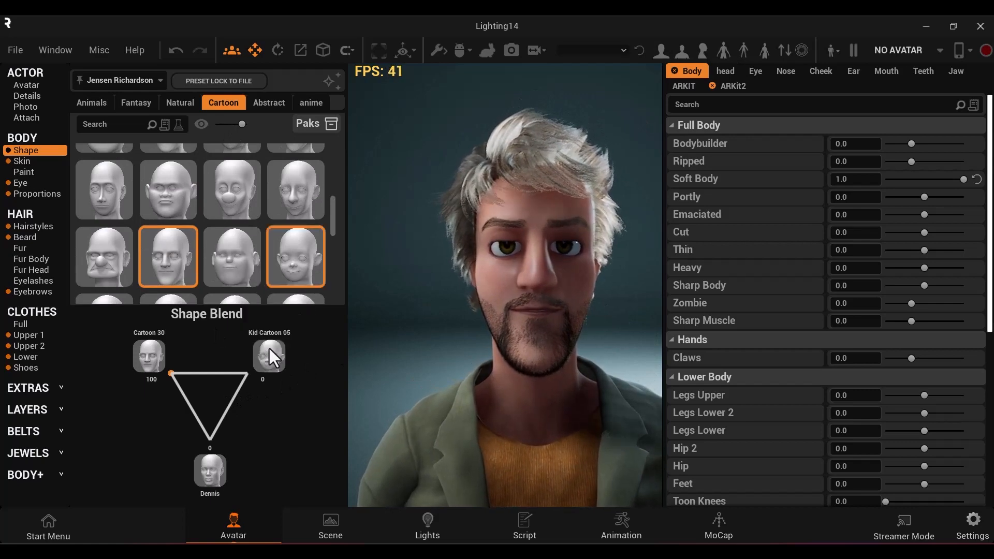
- Assign the Fantasy head Alien 05 to the first Shape Blend slot and blend 66 Kid Cartoon 05 with 34 of the third shape
click(186, 101)
click(134, 103)
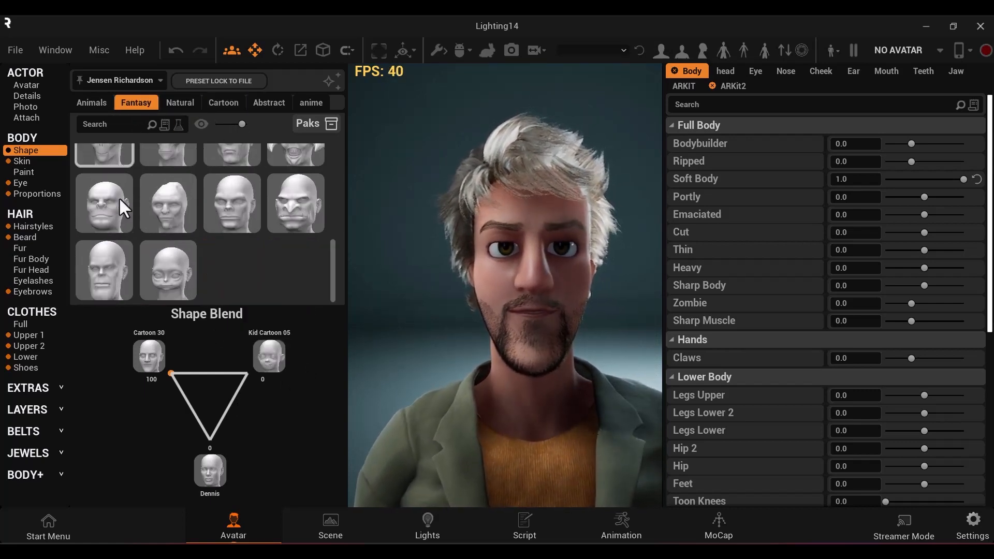
scroll(253, 199, up, 2)
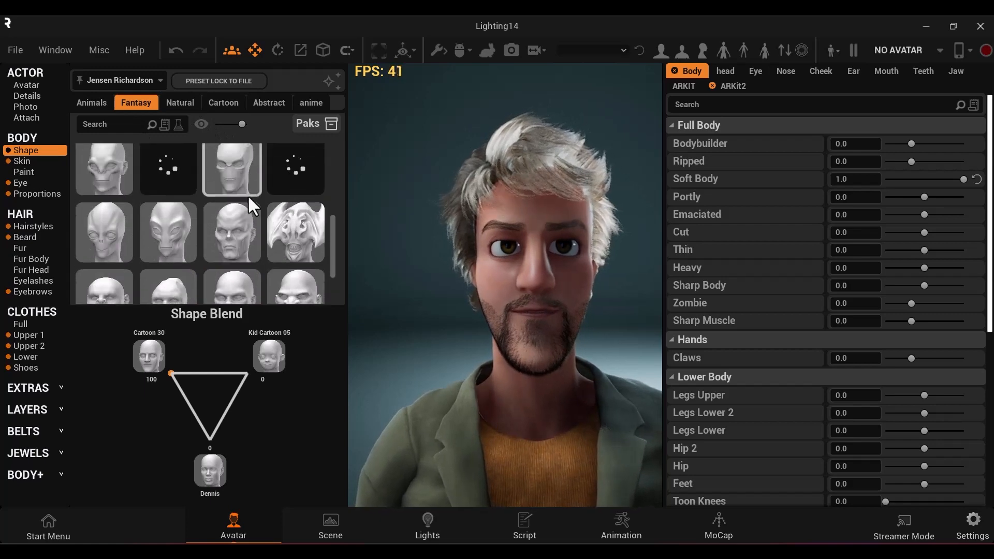
scroll(247, 195, up, 2)
drag(228, 268, 272, 395)
- Try adjusting the Bodybuilder, Ripped and Emaciated full-body shapes, resetting each one to its default
click(744, 51)
drag(912, 144, 931, 163)
click(976, 144)
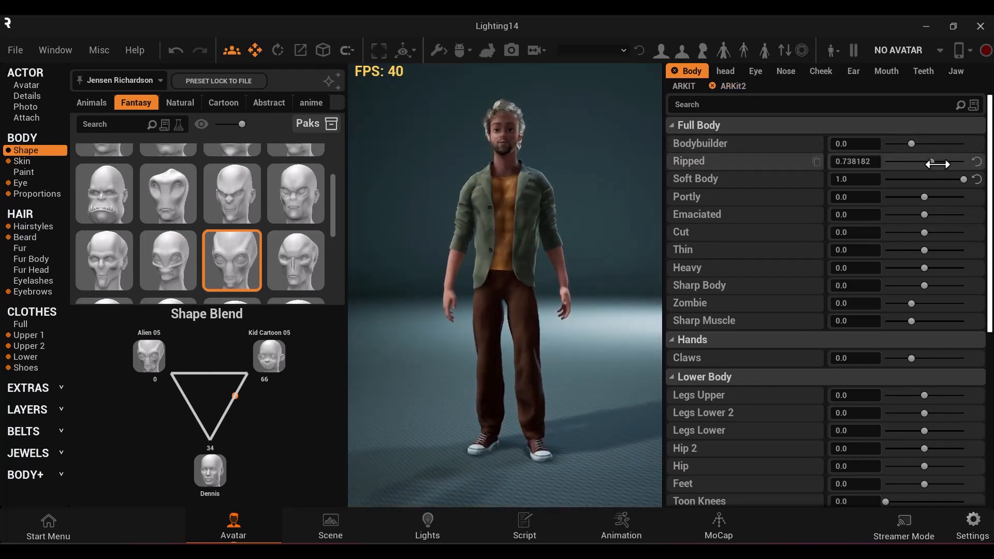
click(976, 162)
drag(944, 215, 972, 215)
click(977, 214)
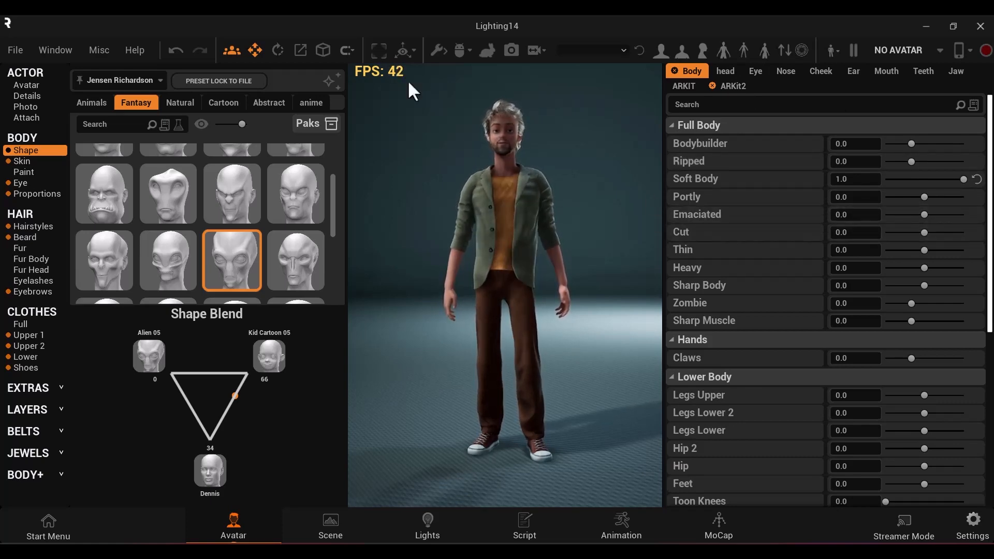
- Try the Strong 01, Thick 01, Thick 02 and Thin 01 proportions, ending with the middle body preset in the third row
click(31, 194)
click(707, 153)
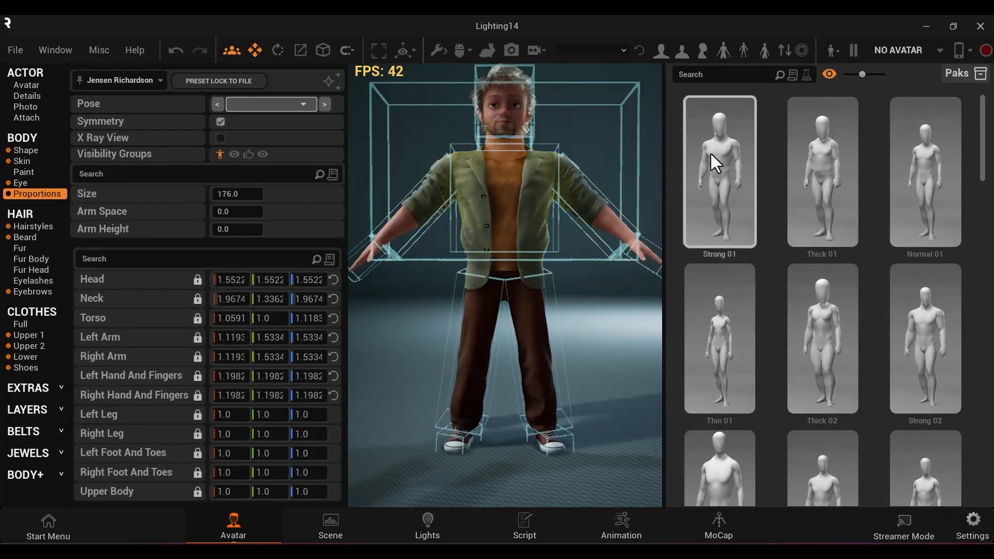
click(827, 179)
click(826, 295)
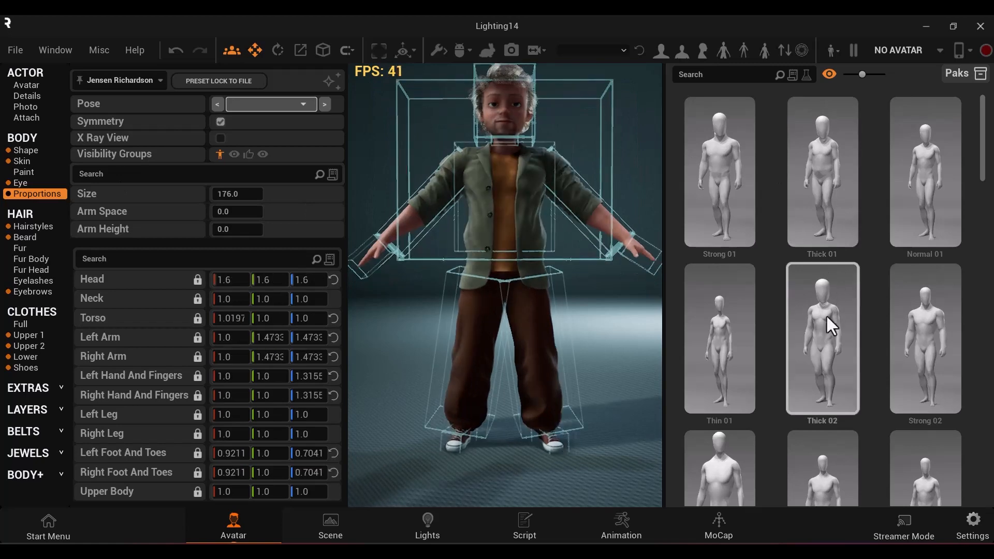
click(740, 342)
click(731, 464)
click(811, 471)
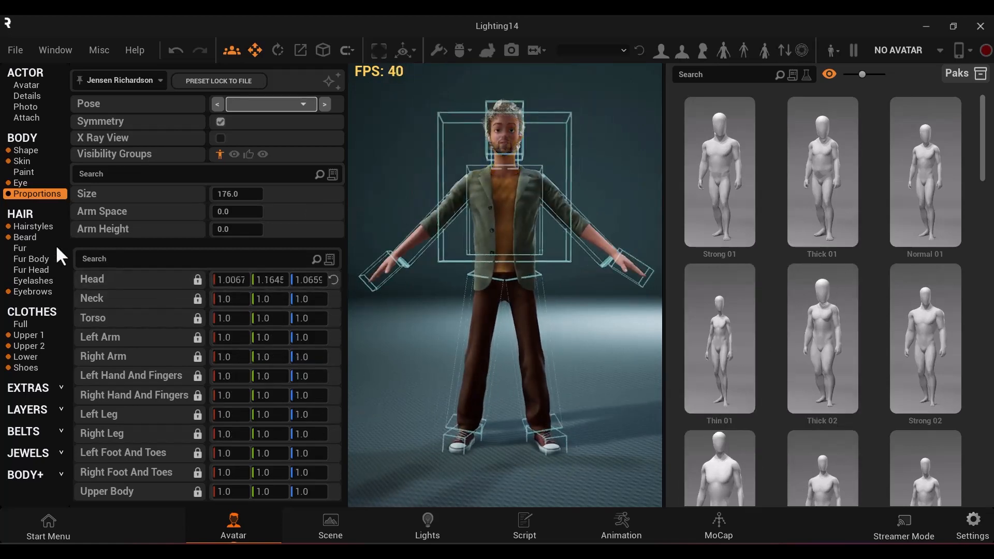
- Apply the solid blue full-body paint to the avatar's face, torso, arms and legs
click(50, 173)
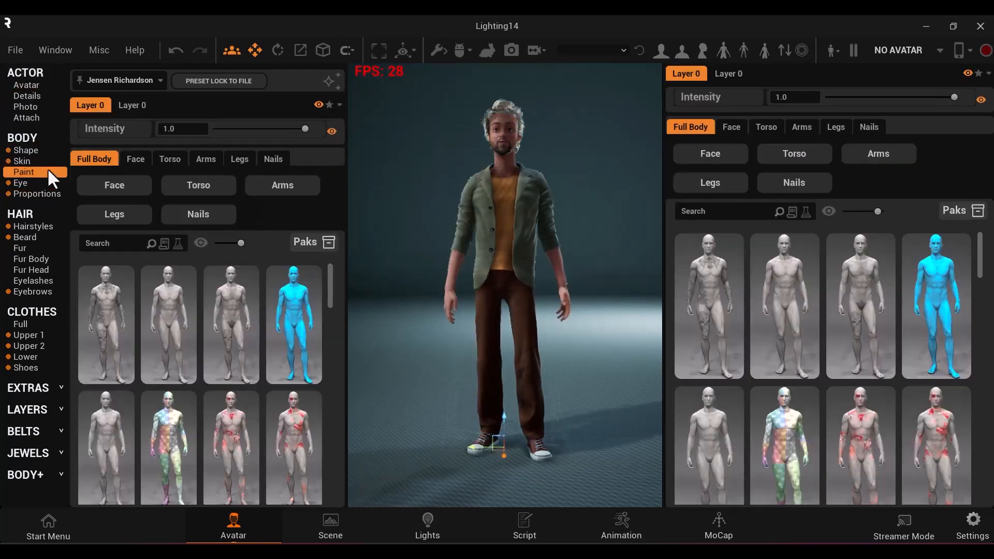
click(283, 328)
click(197, 197)
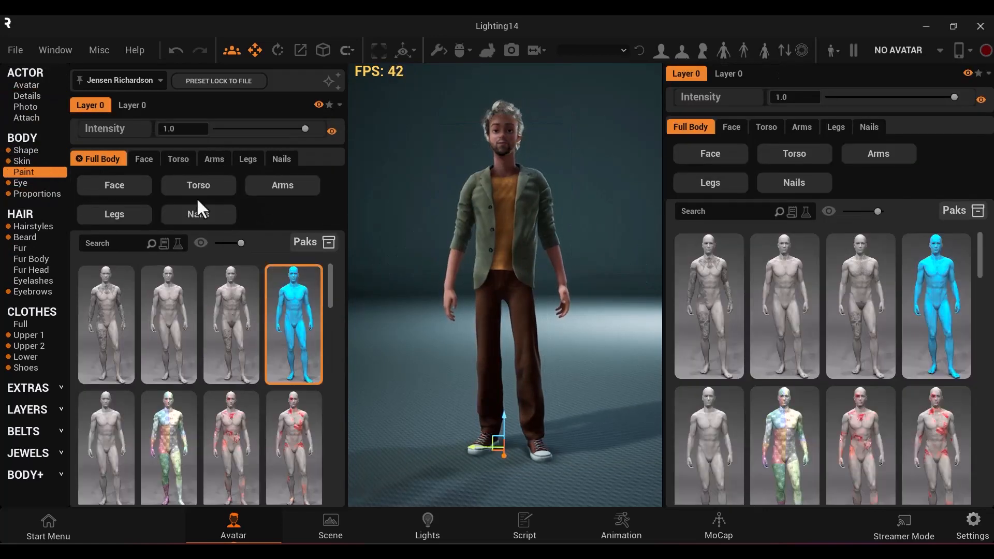
click(150, 185)
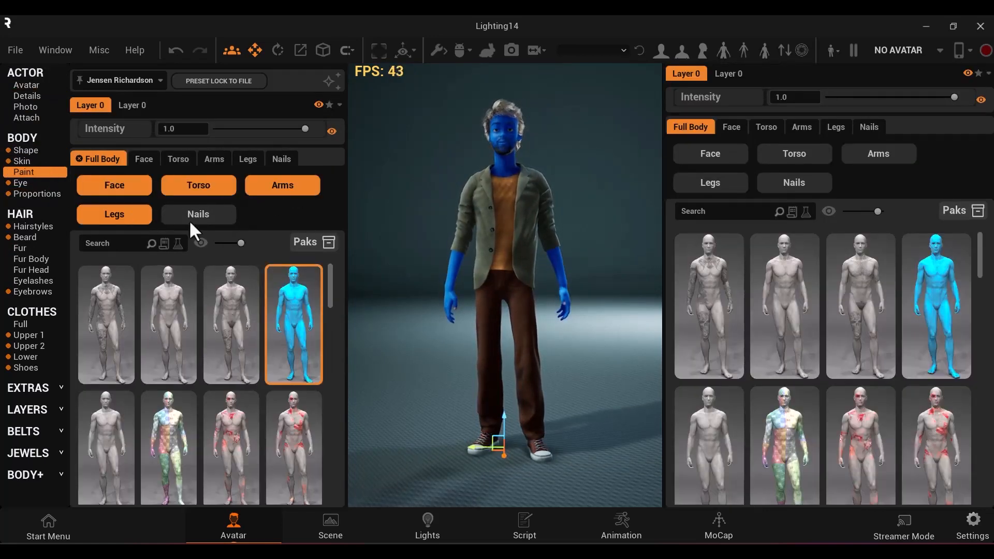
- Turn off the blue paint on the legs, arms, torso and face, and check the second paint layer
click(146, 215)
click(218, 191)
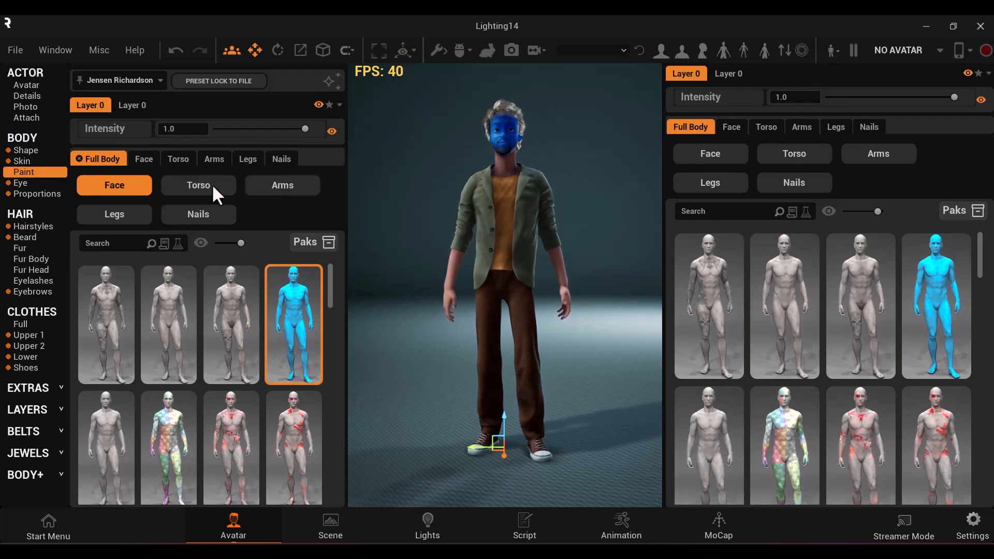
click(139, 183)
click(138, 104)
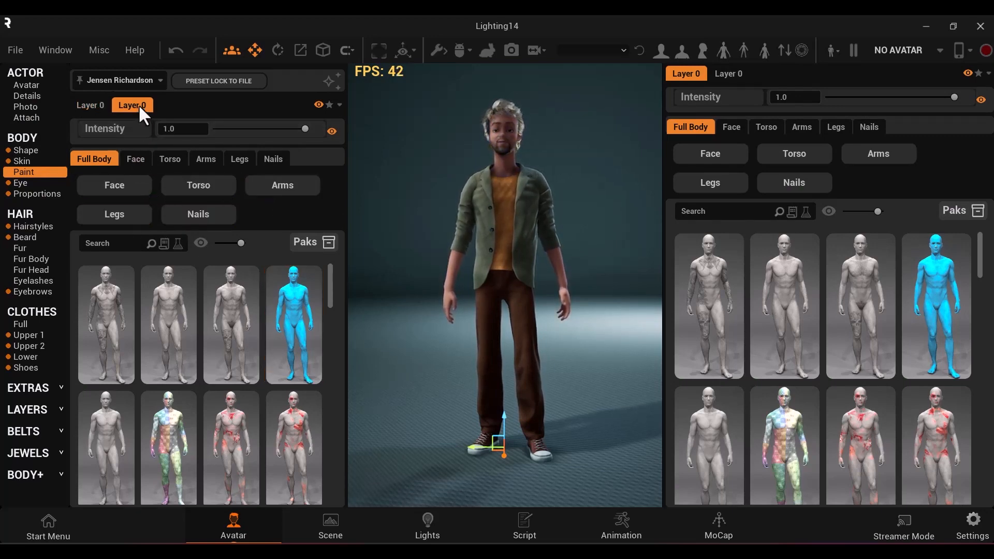
click(103, 106)
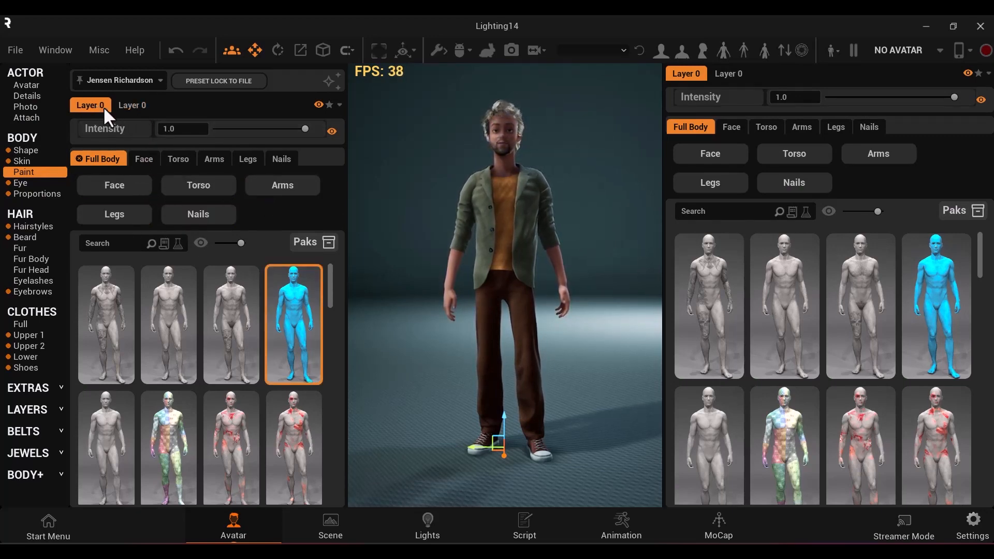
- Try the side-swept brown Stylized hairstyle, and replace it with the Regular hairstyle with shaved sides and a tousled top
click(683, 49)
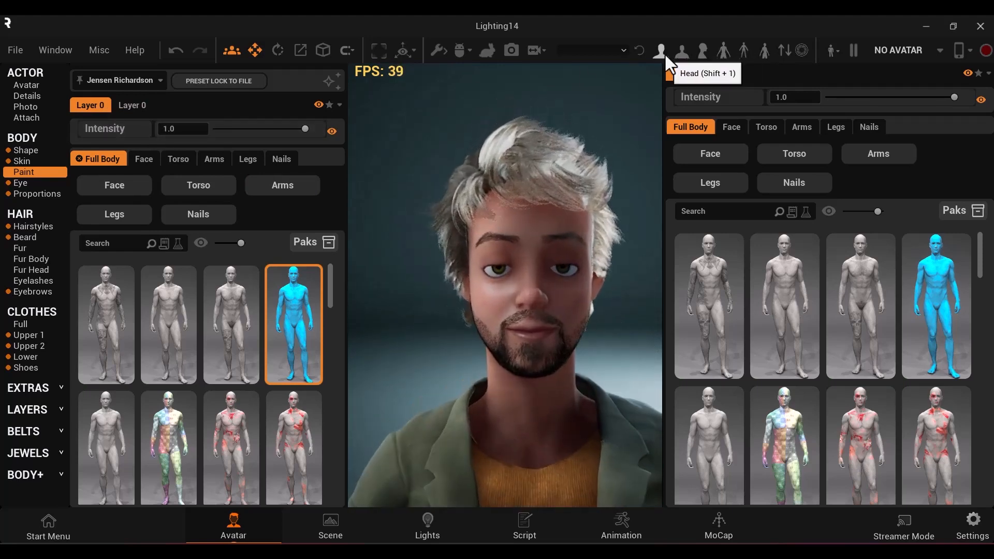
click(45, 226)
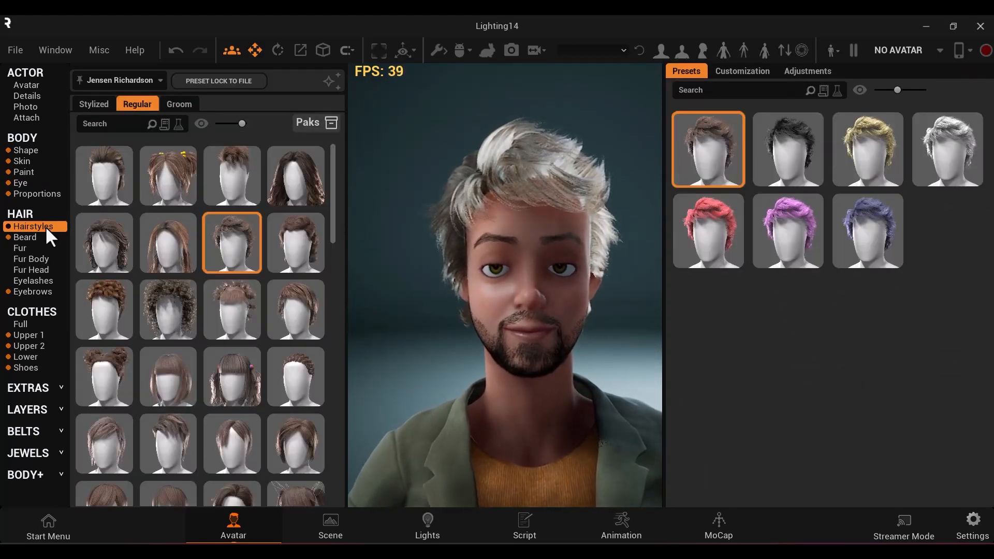
click(97, 103)
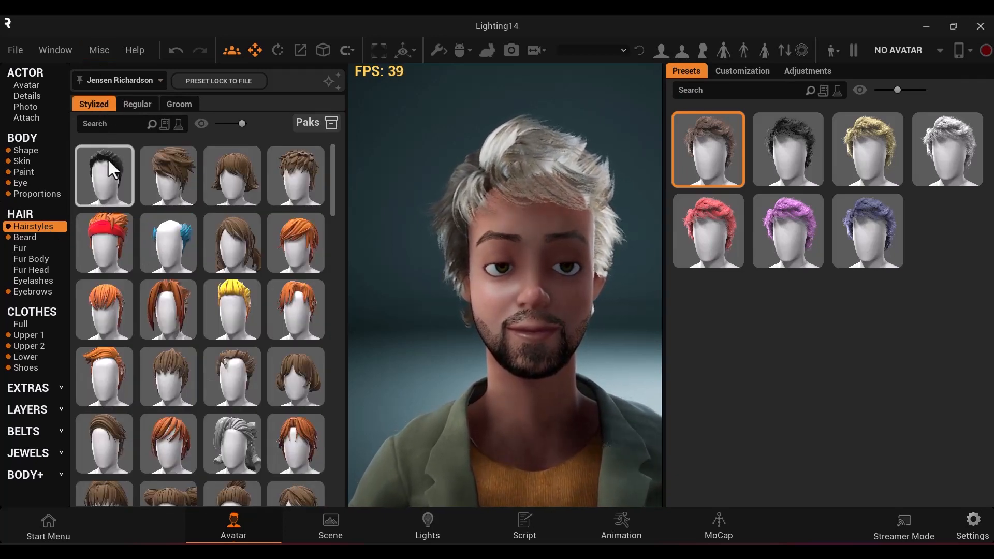
click(151, 167)
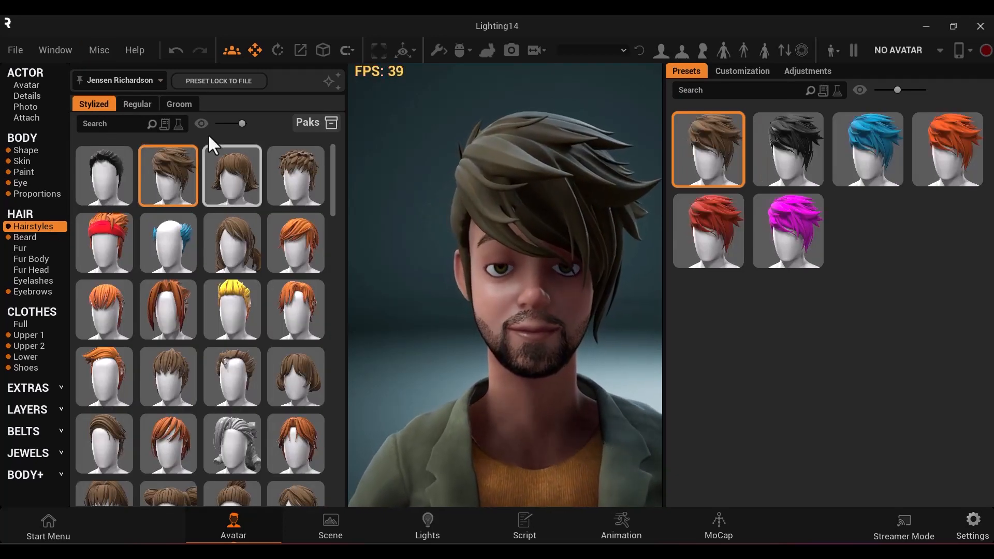
click(137, 104)
click(239, 164)
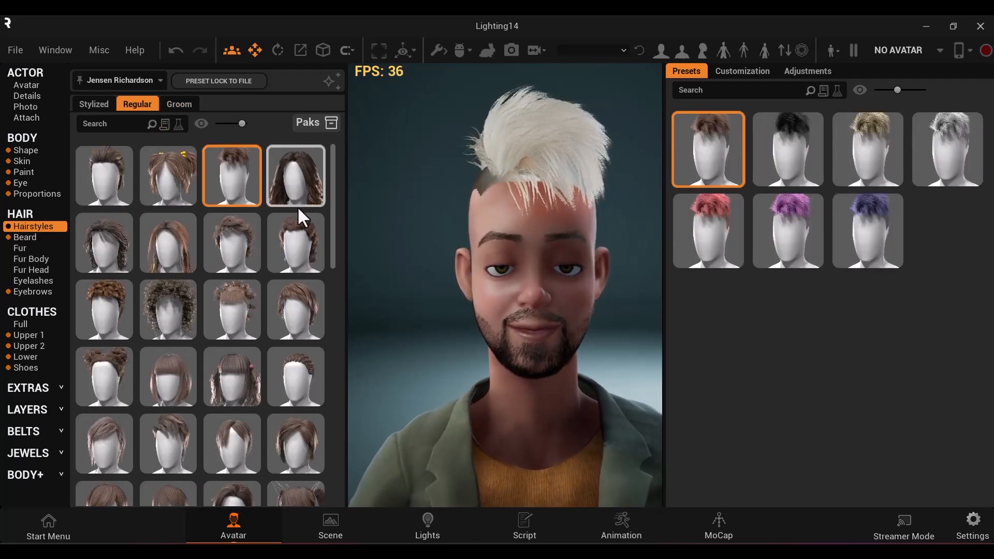
- Apply the spiky swept-up Groom hairstyle to the avatar and open its groom and solver adjustment settings
click(179, 106)
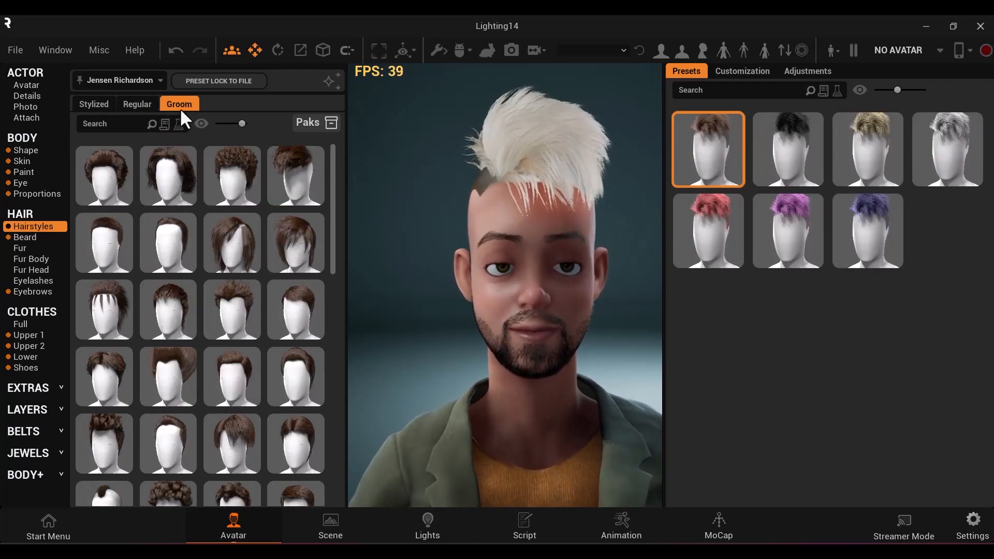
click(228, 310)
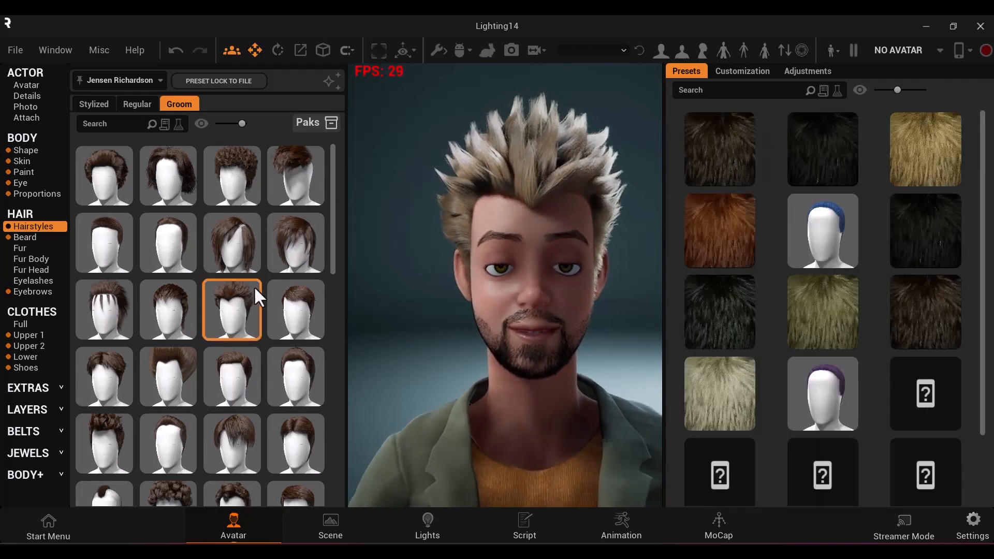
click(804, 73)
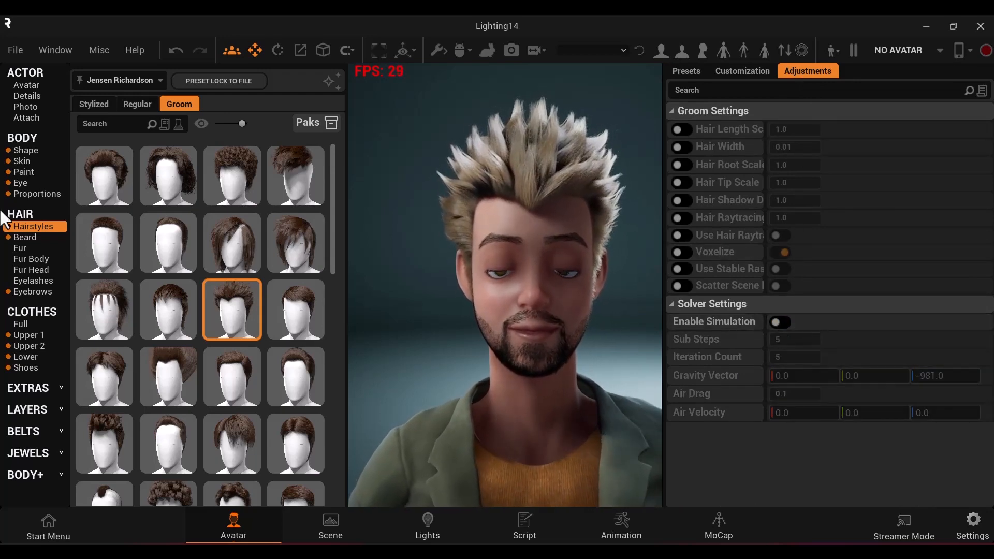
- Look through the Groom beard options and the animal fur presets
click(26, 236)
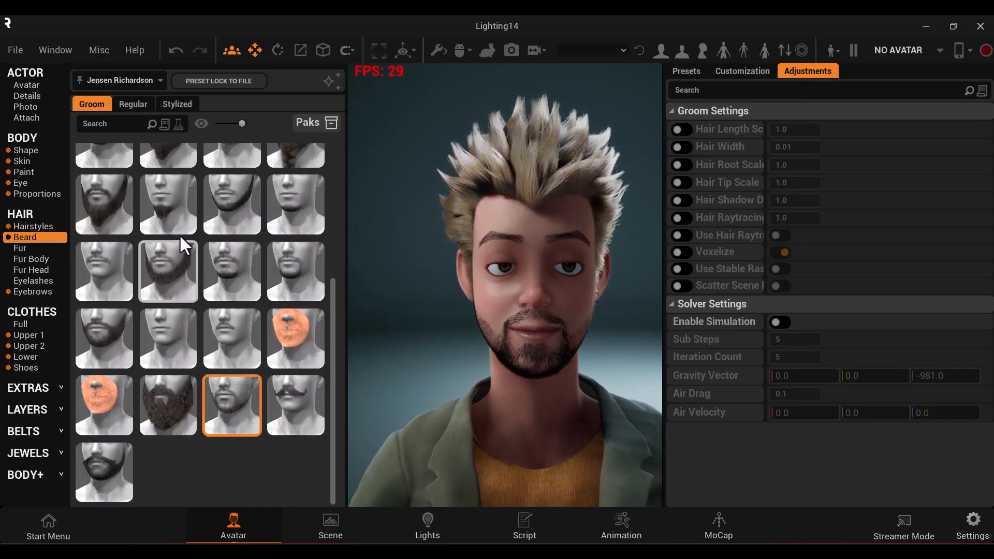
scroll(125, 247, up, 10)
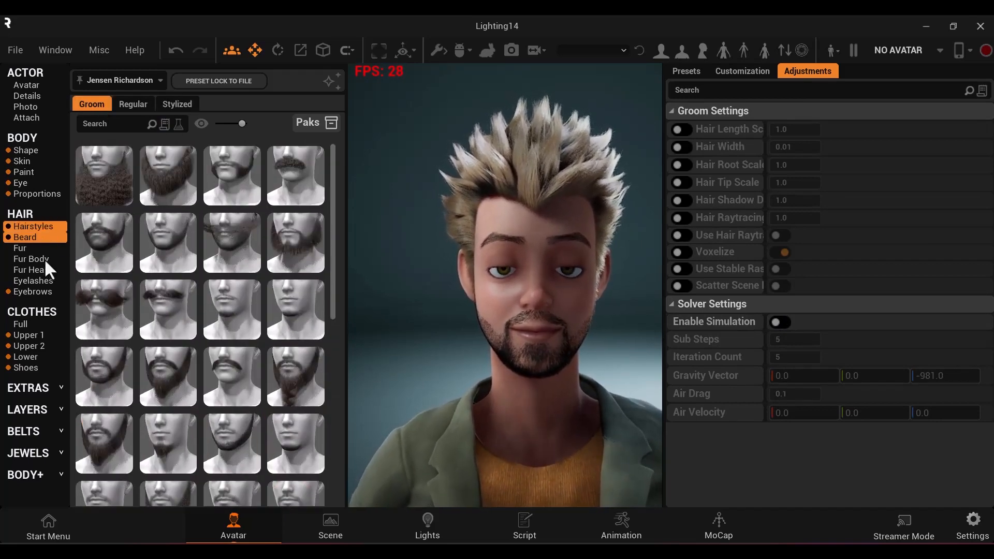
click(41, 249)
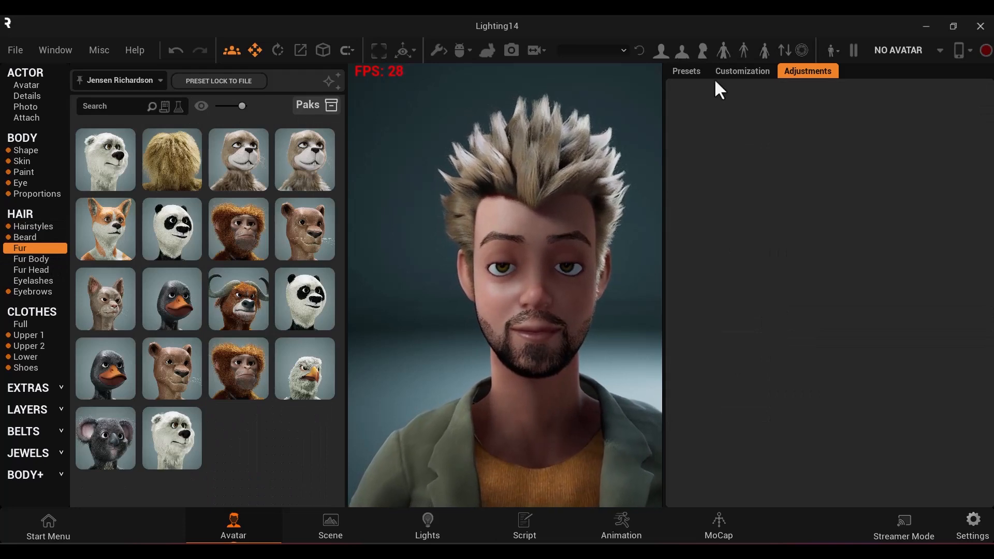
- Frame the avatar's full body, and try the shaggy blond fur preset on it and remove it
click(743, 52)
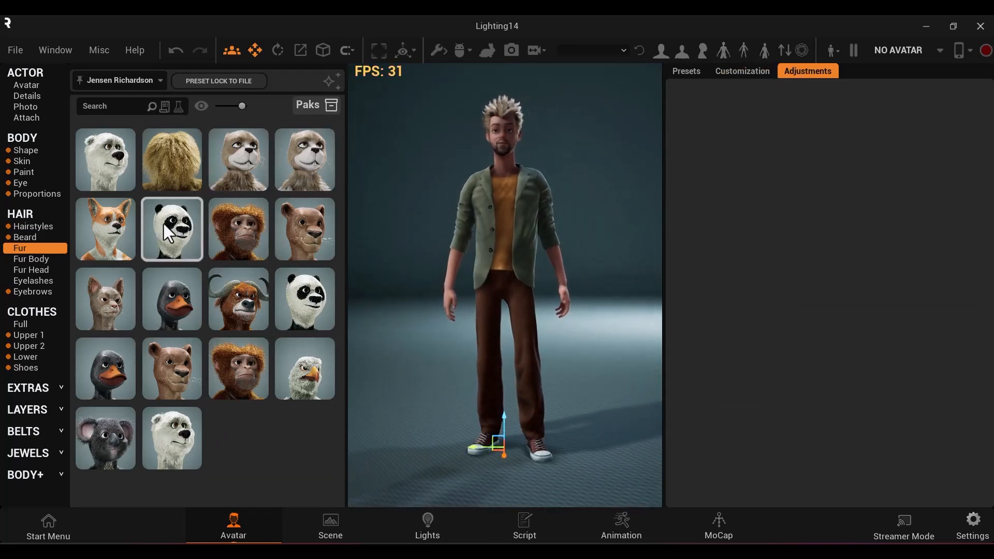
click(175, 175)
click(175, 175)
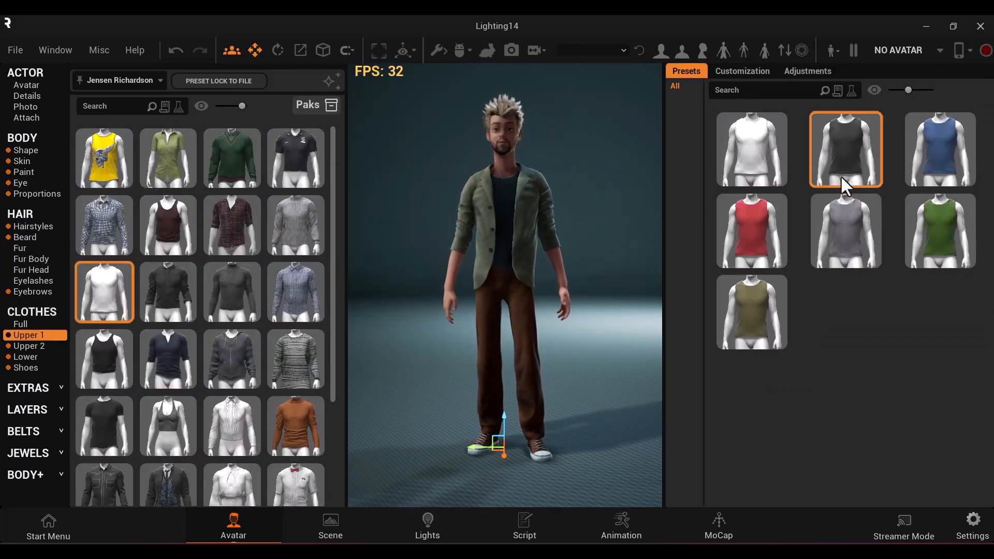
- Try the red, olive and blue color presets on the avatar's inner shirt, ending with red
click(766, 228)
click(765, 311)
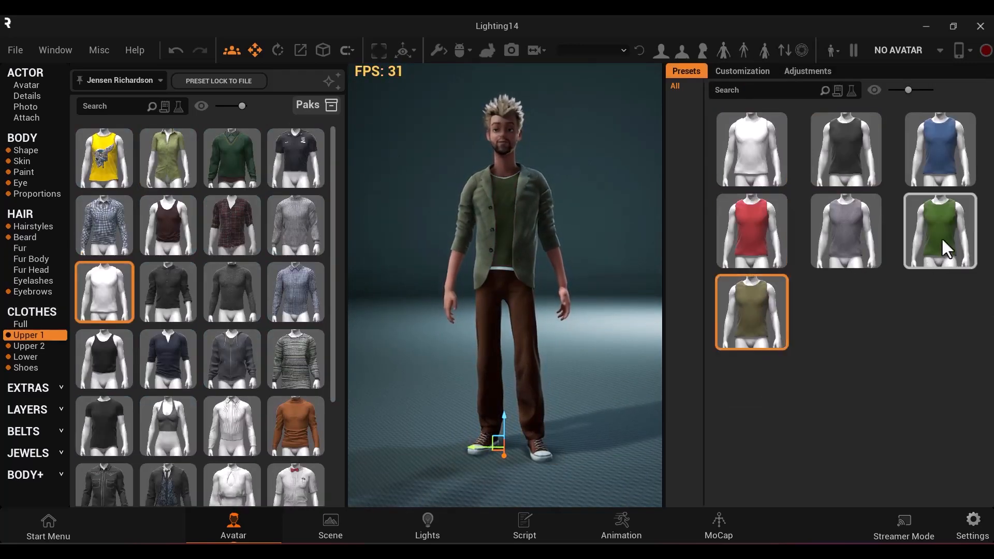
click(935, 167)
click(777, 203)
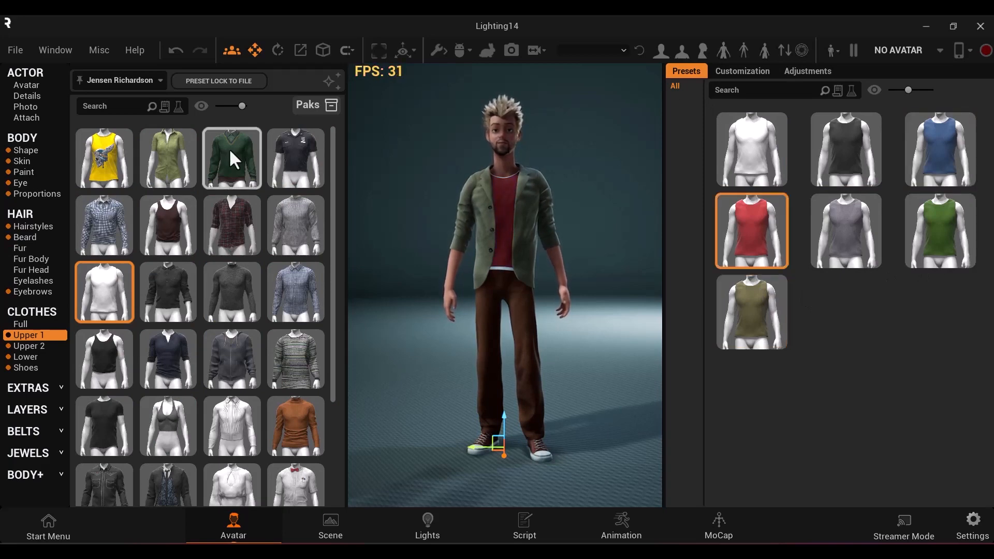
- Try the light gray color preset on the avatar's jacket, and replace it with the light blue one
click(45, 343)
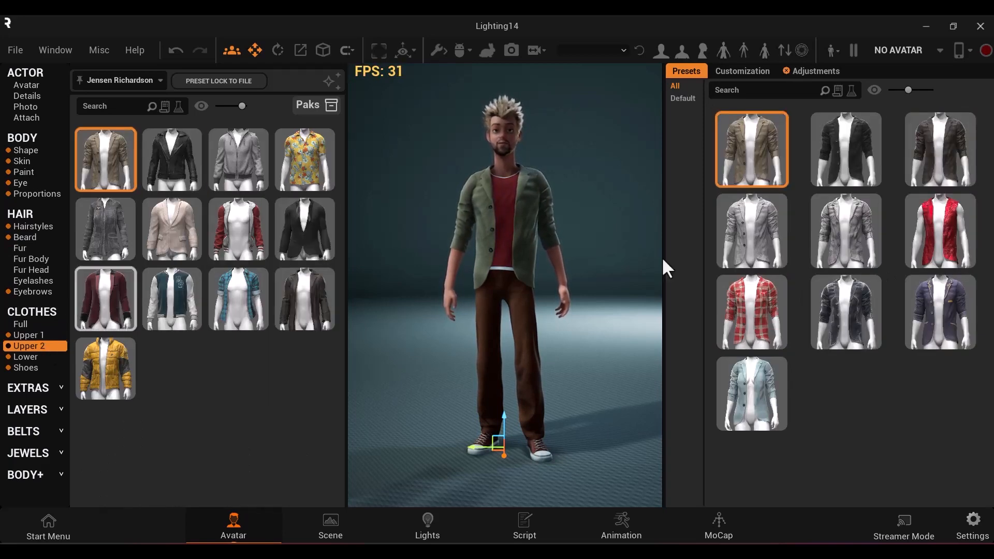
click(767, 240)
click(756, 385)
- Try the jacket's Shoulders Top adjustment at 1.658259 and -1.104693, and reset it to default
click(818, 71)
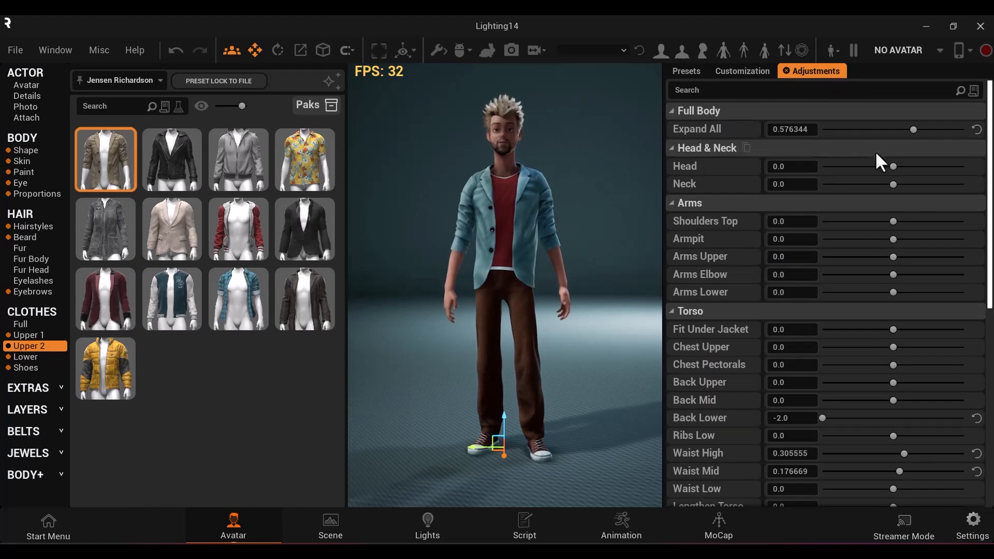
drag(894, 222, 952, 222)
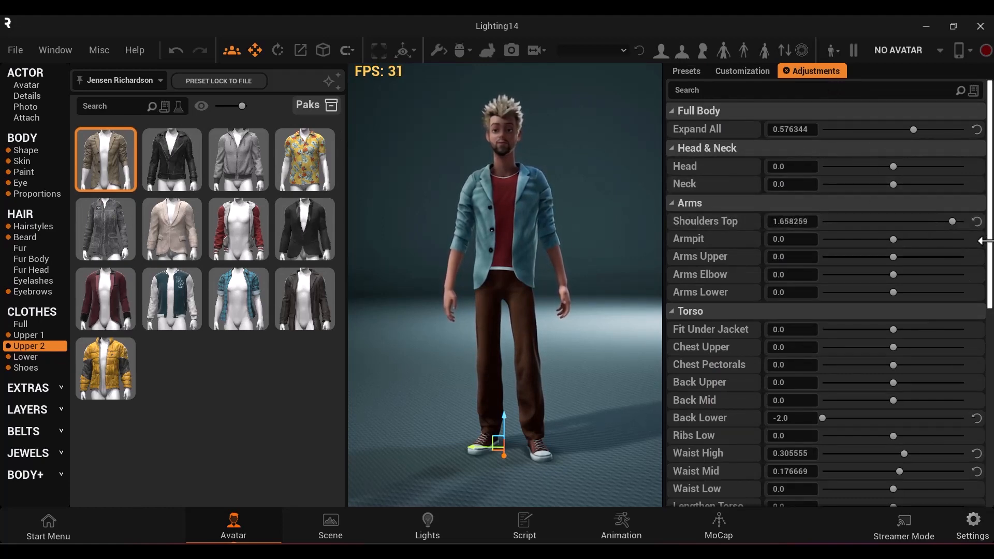
drag(854, 240, 853, 240)
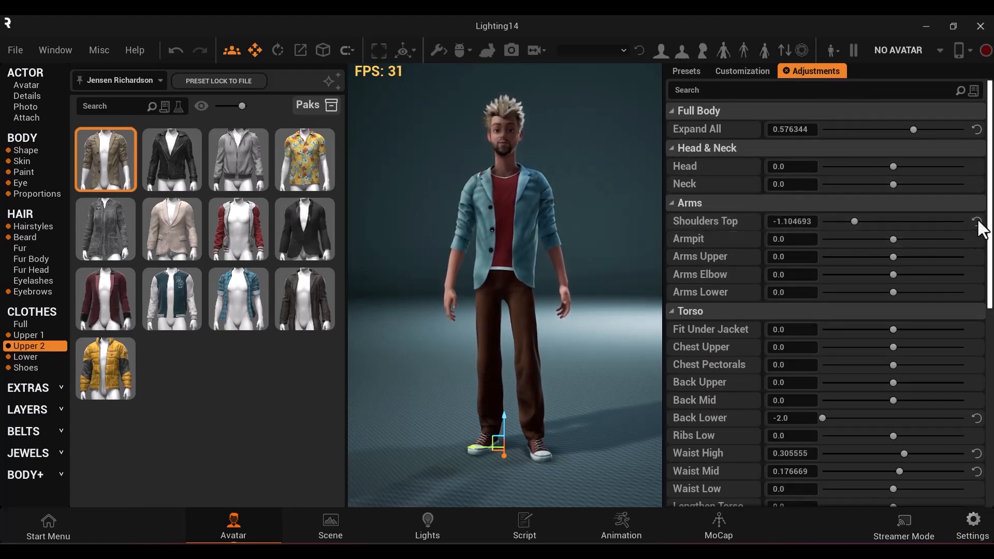
click(976, 221)
- Try different Fit Under Jacket and Expand All amounts on the jacket, and restore both adjustments
mouse_move(894, 330)
mouse_down()
mouse_move(945, 333)
mouse_move(875, 334)
mouse_up()
click(977, 330)
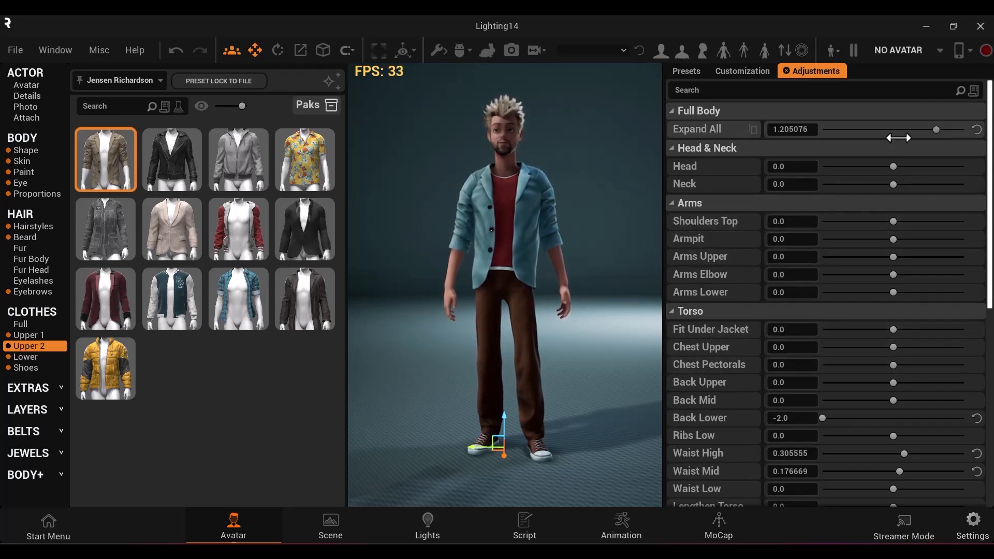
drag(899, 138, 923, 139)
- Apply the striped full-body mask from the BODY+ masks to the avatar
click(50, 472)
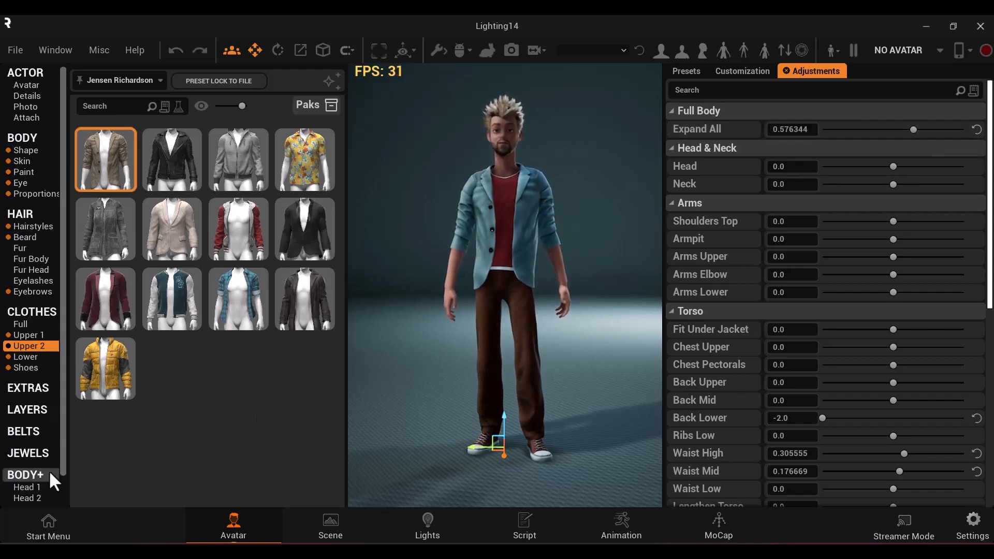
drag(63, 444, 64, 516)
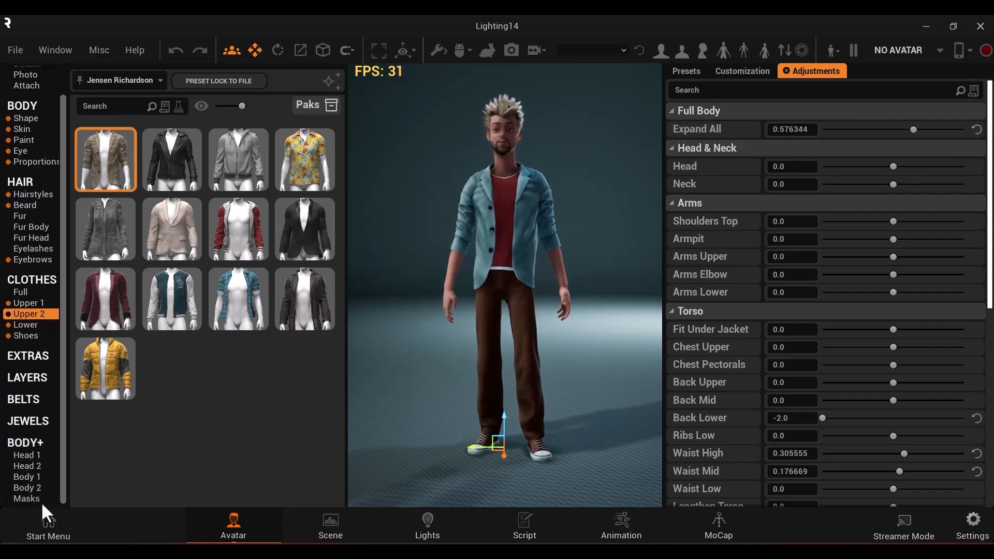
click(31, 499)
click(182, 228)
- Browse the available masks for the face, torso, arms, legs, eyes and mouth
click(128, 102)
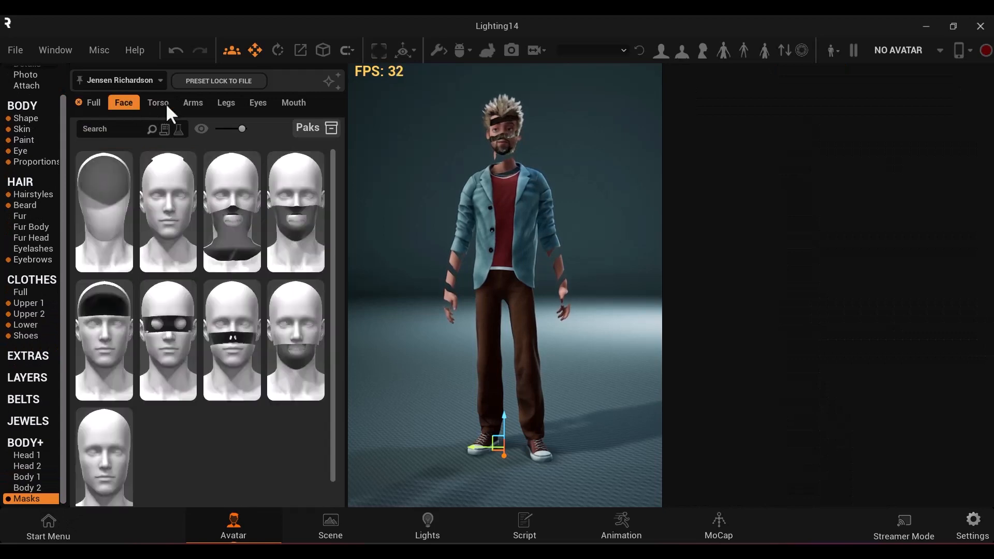
click(162, 102)
click(192, 102)
click(228, 103)
click(258, 103)
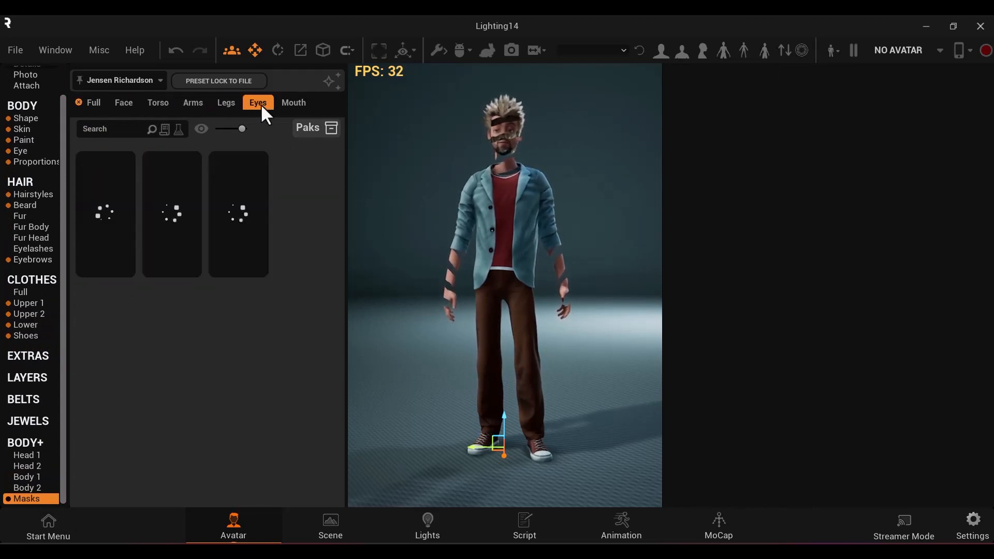
click(292, 103)
- Remove the striped full-body mask from the avatar
click(98, 103)
click(244, 241)
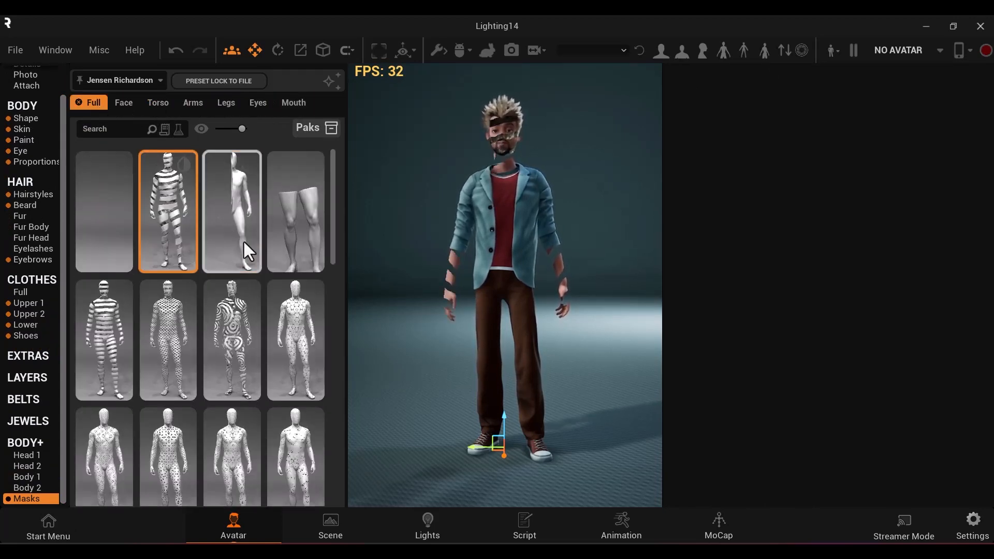
click(167, 226)
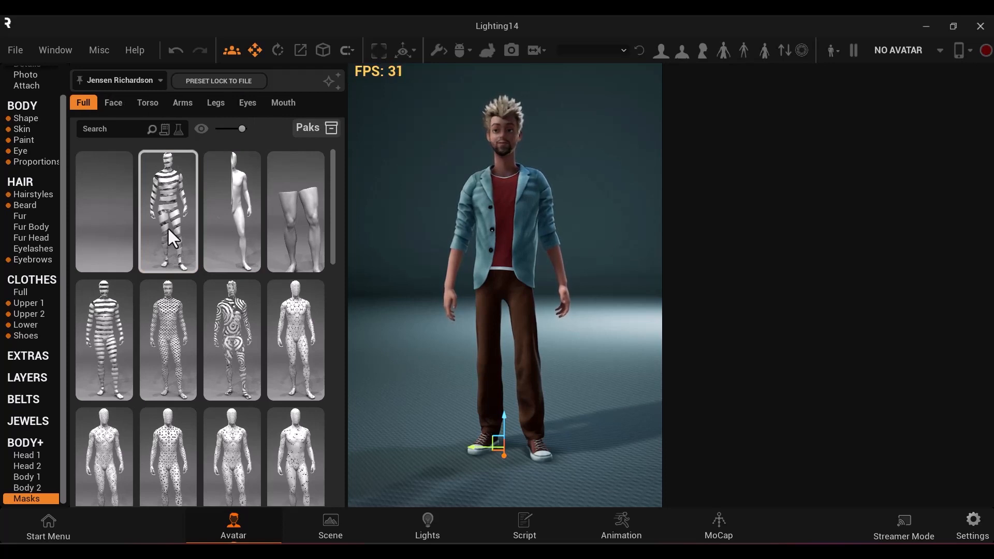